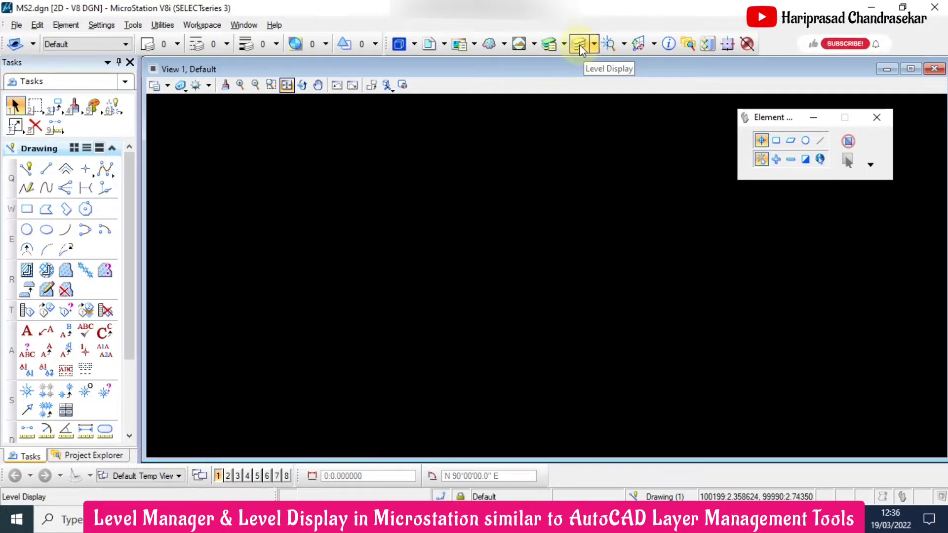
Open the Level Manager and create a new level named Wall.
{"action": "left_click", "coordinate": [550, 44]}
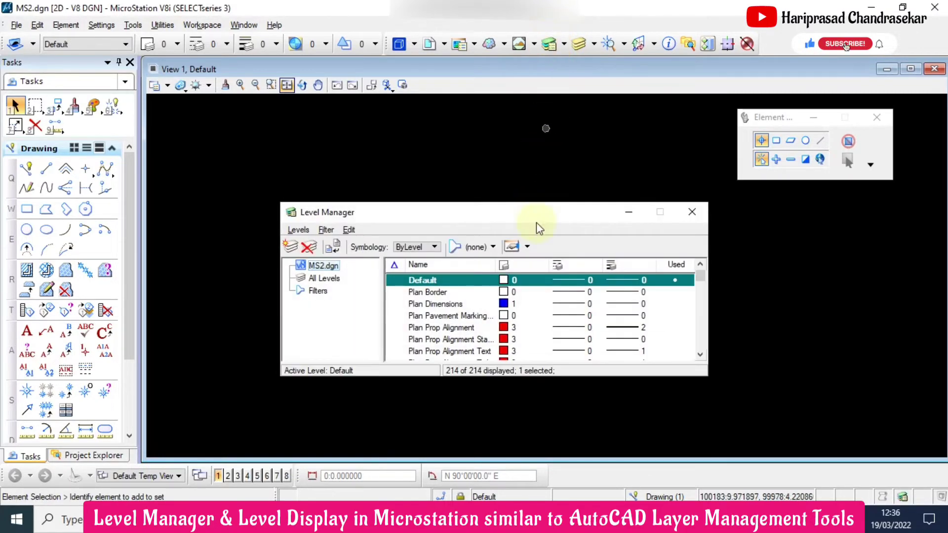
{"action": "left_click_drag", "start_coordinate": [521, 203], "coordinate": [534, 123]}
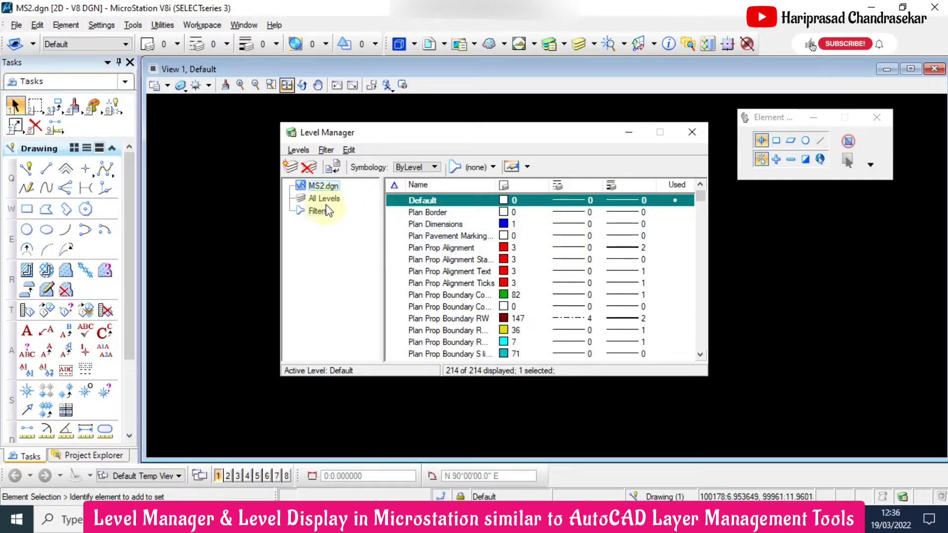
{"action": "left_click", "coordinate": [292, 168]}
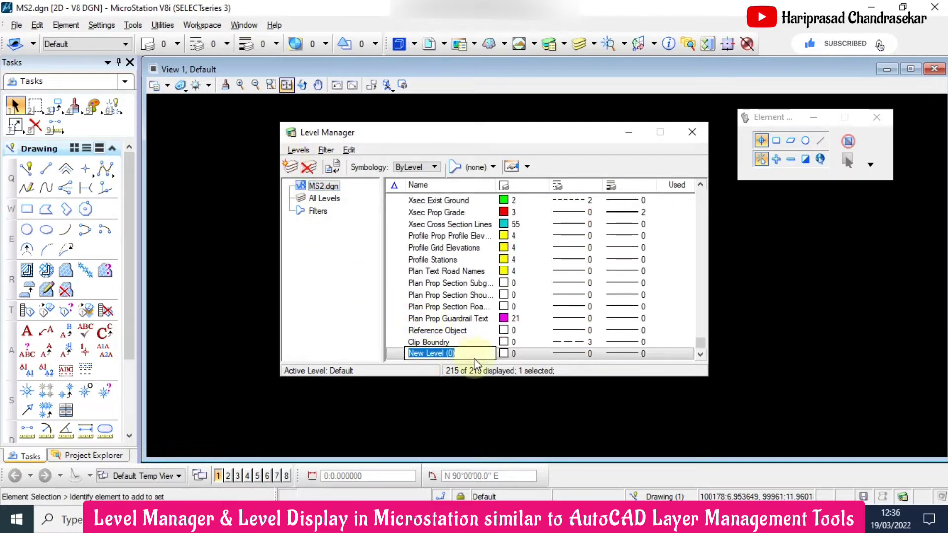
{"action": "type", "text": "W"}
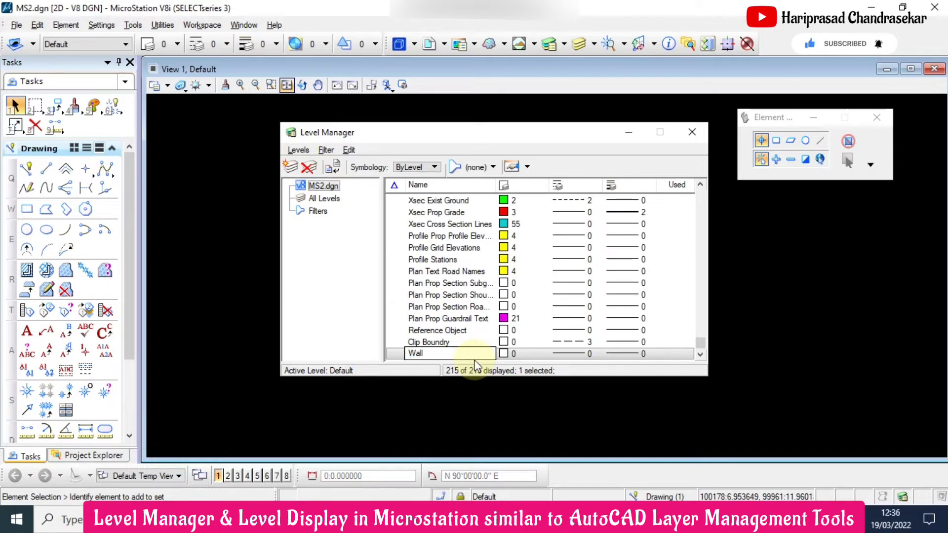
{"action": "type", "text": "all"}
{"action": "key", "text": "Return"}
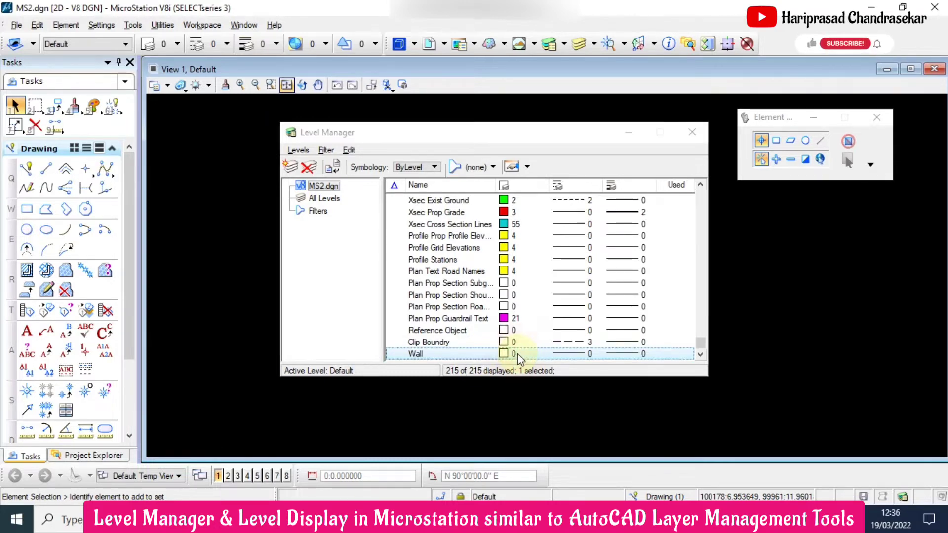
Set the Wall level's color to 4 (yellow) and its line weight to 3, keeping line style 0.
{"action": "left_click", "coordinate": [518, 354]}
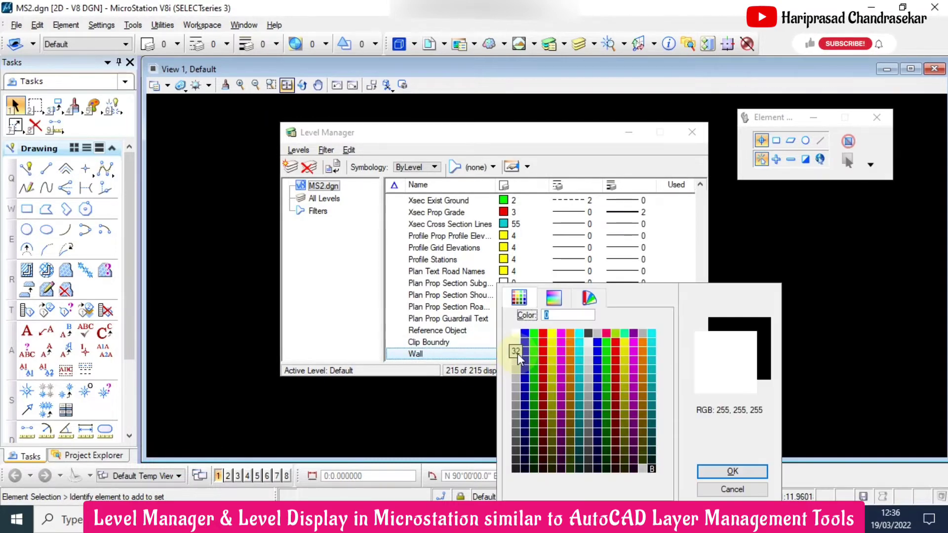
{"action": "left_click", "coordinate": [551, 334]}
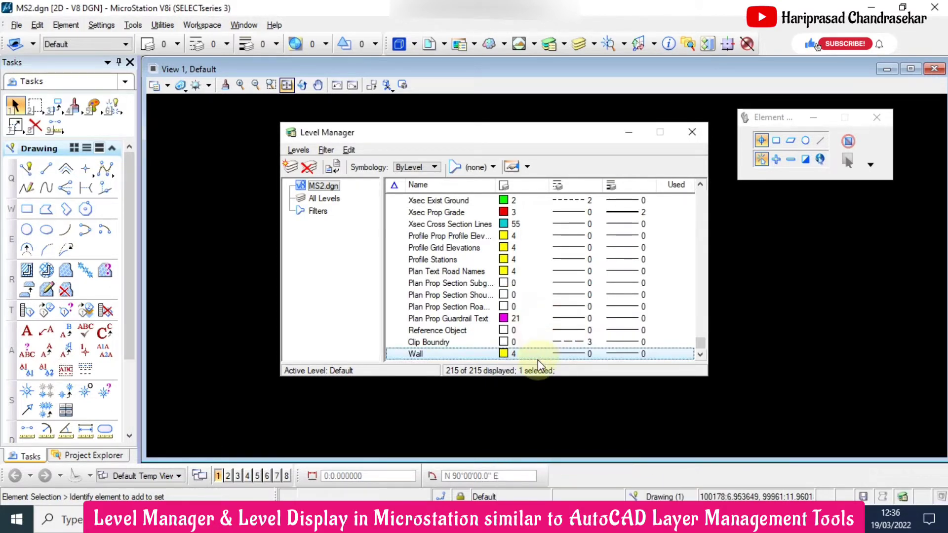
{"action": "left_click", "coordinate": [576, 355]}
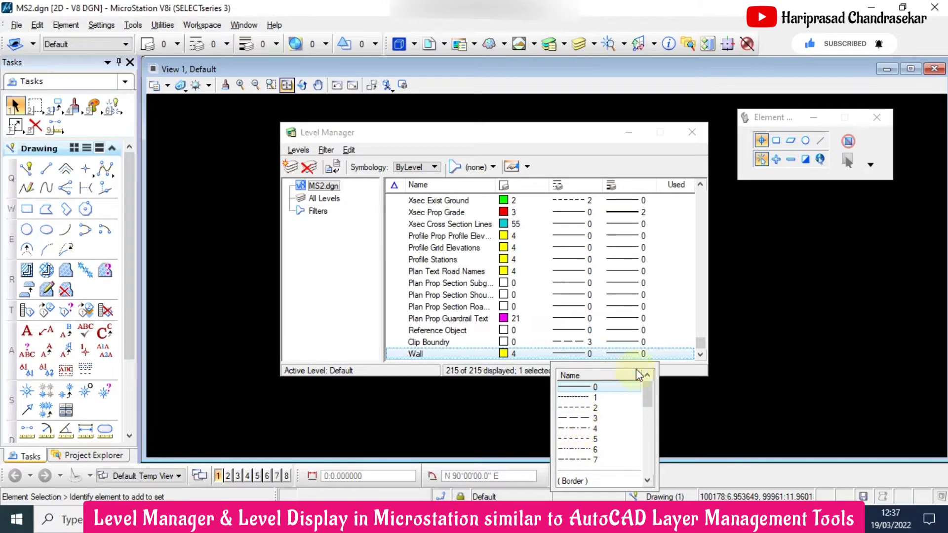
{"action": "left_click", "coordinate": [642, 354]}
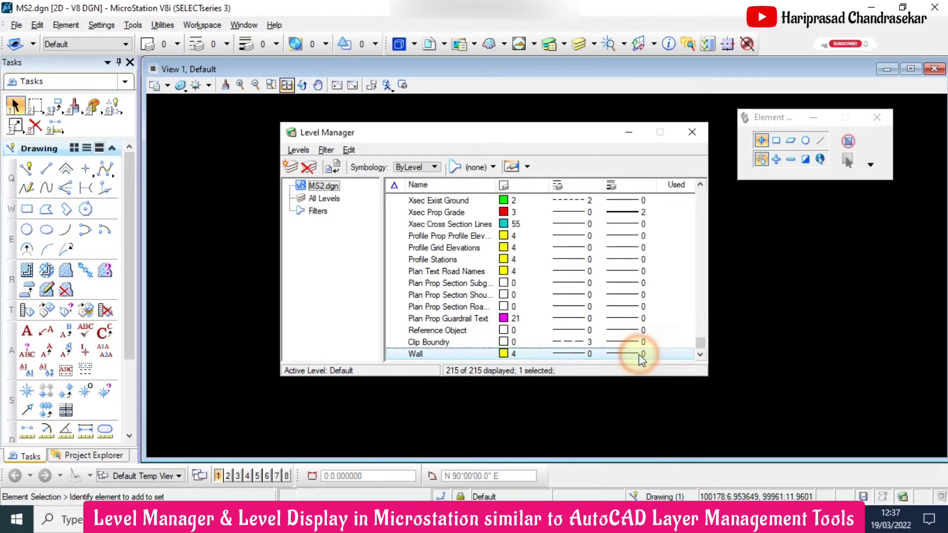
{"action": "left_click", "coordinate": [637, 419]}
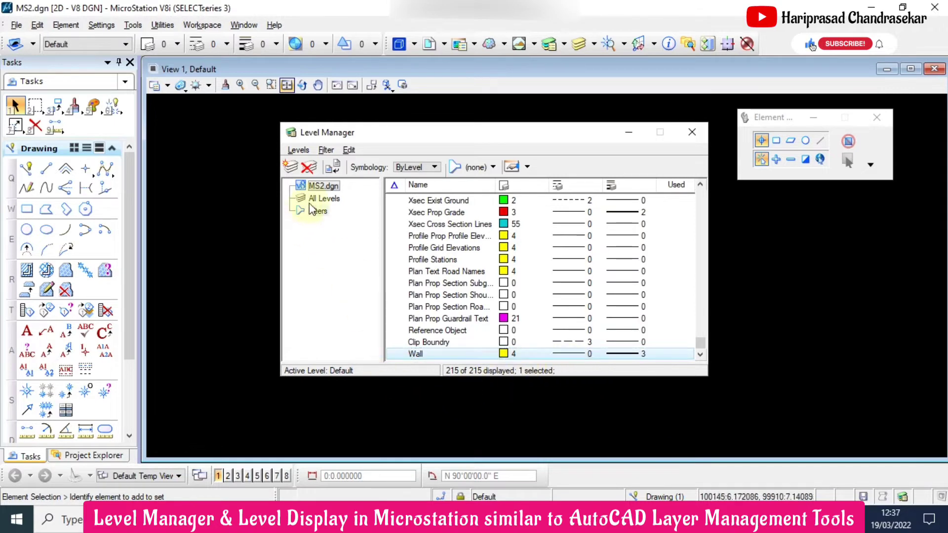
Create another level named Window and set its color to 1 (blue).
{"action": "left_click", "coordinate": [292, 167]}
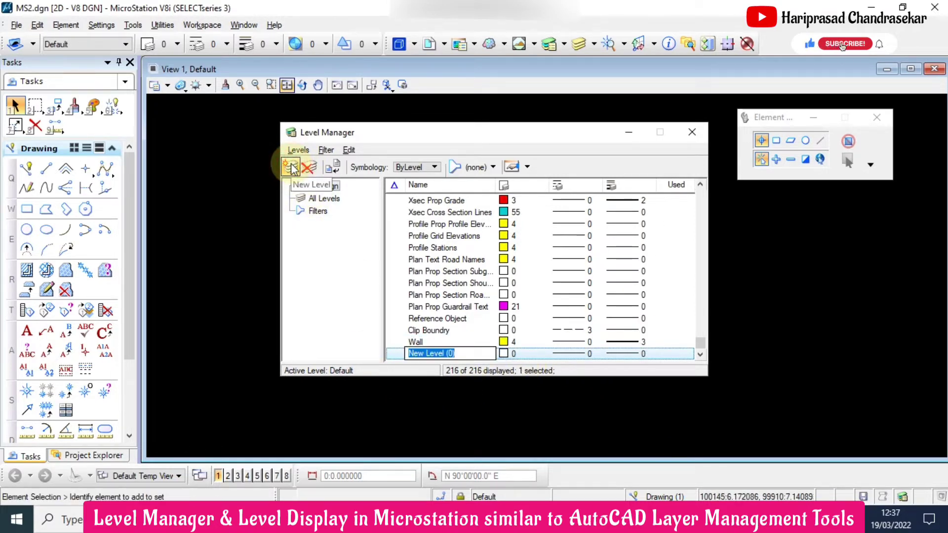
{"action": "type", "text": "Windo"}
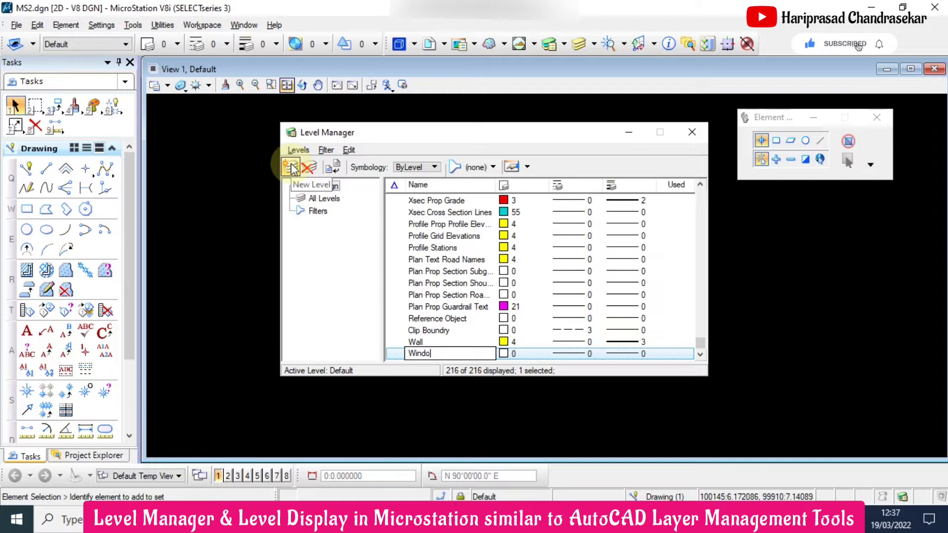
{"action": "type", "text": "w"}
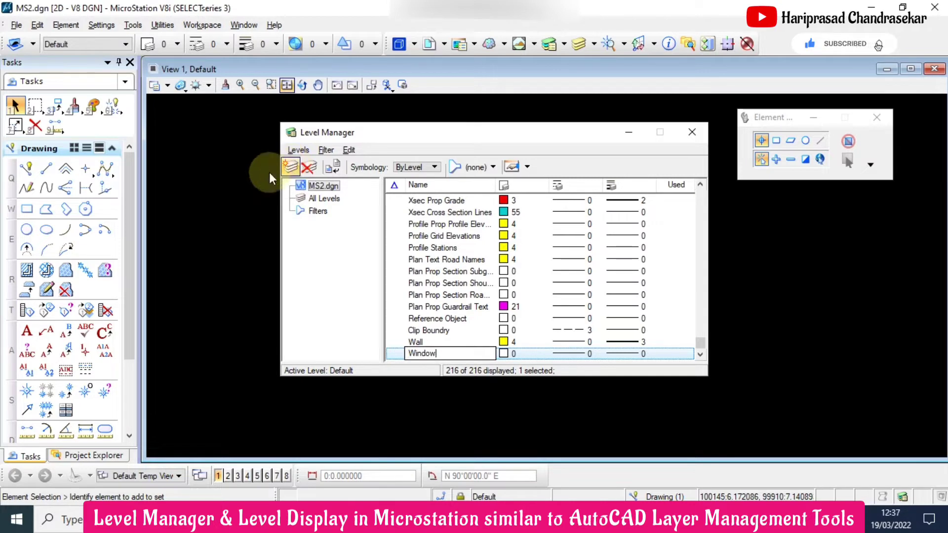
{"action": "left_click", "coordinate": [516, 353]}
{"action": "double_click", "coordinate": [528, 333]}
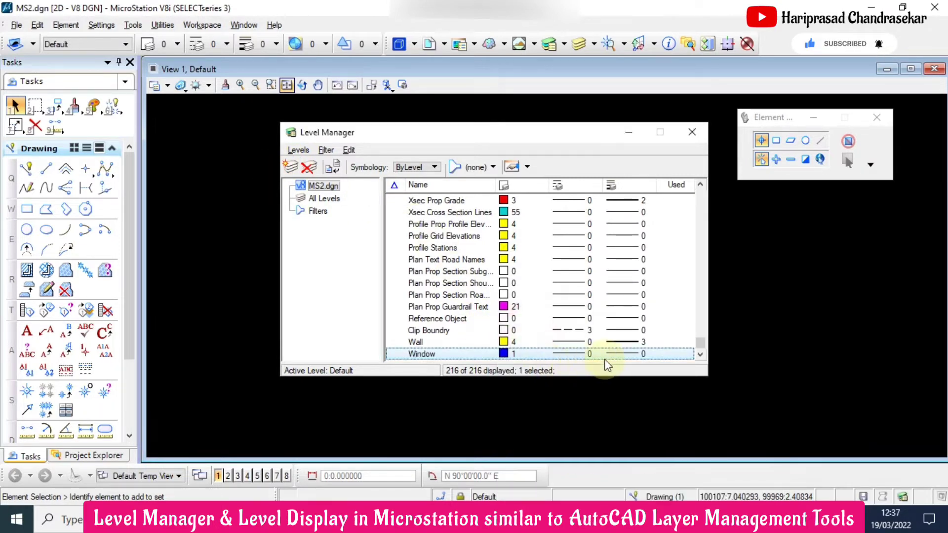
Give the Window level line style 5 and line weight 3.
{"action": "left_click", "coordinate": [587, 354]}
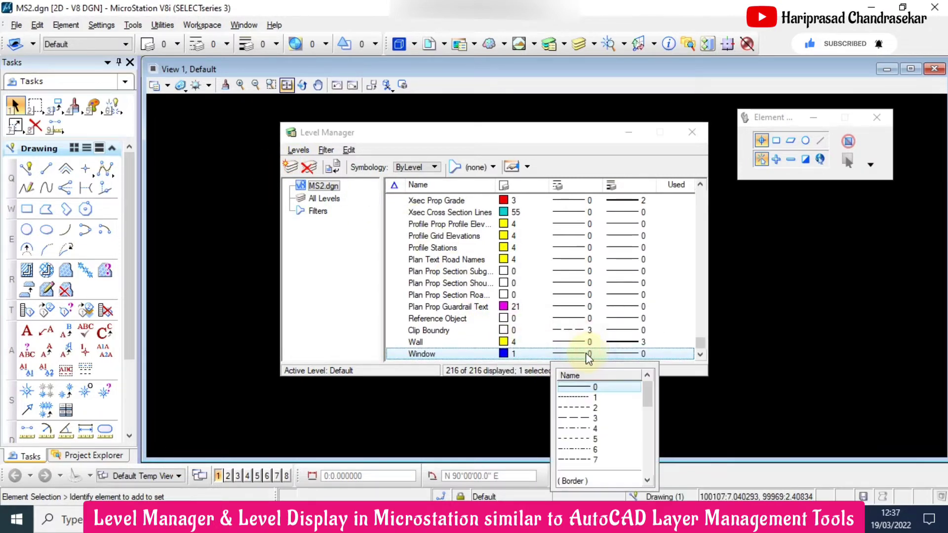
{"action": "left_click", "coordinate": [582, 439]}
{"action": "left_click", "coordinate": [638, 353]}
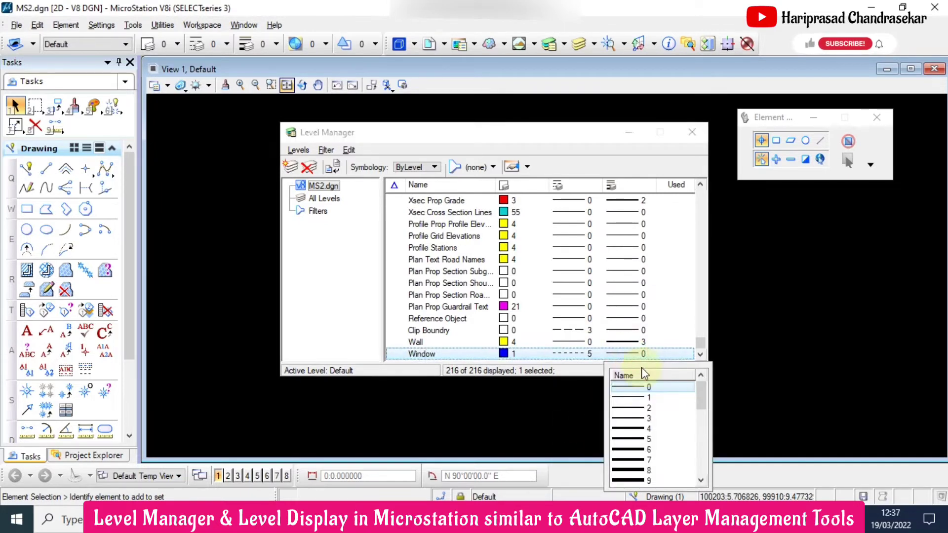
{"action": "left_click", "coordinate": [643, 419]}
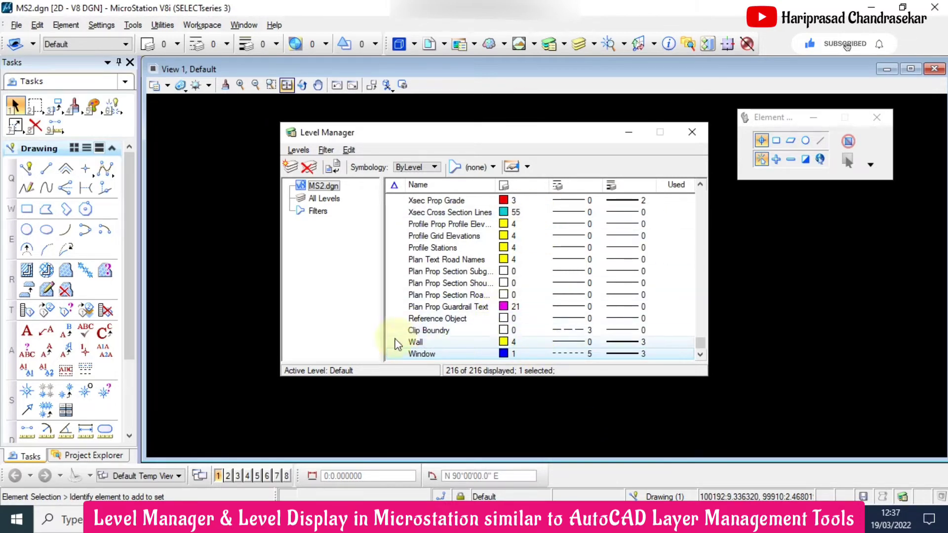
Make Wall the active level and close the Level Manager.
{"action": "double_click", "coordinate": [428, 342]}
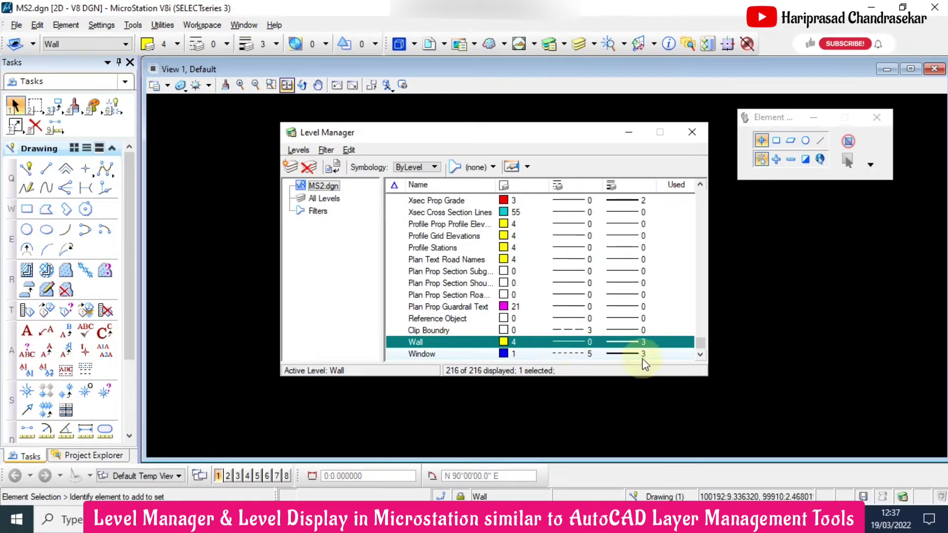
{"action": "left_click", "coordinate": [504, 342]}
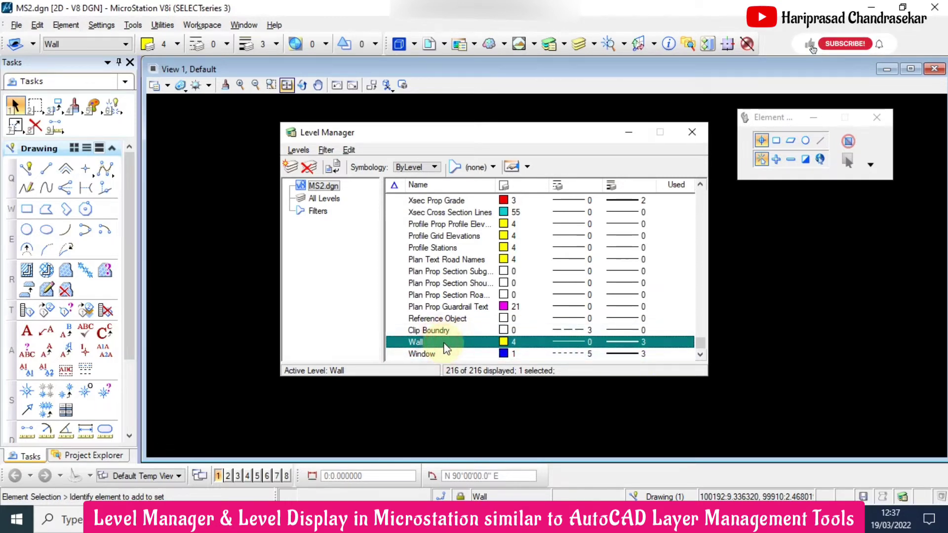
{"action": "left_click", "coordinate": [692, 132]}
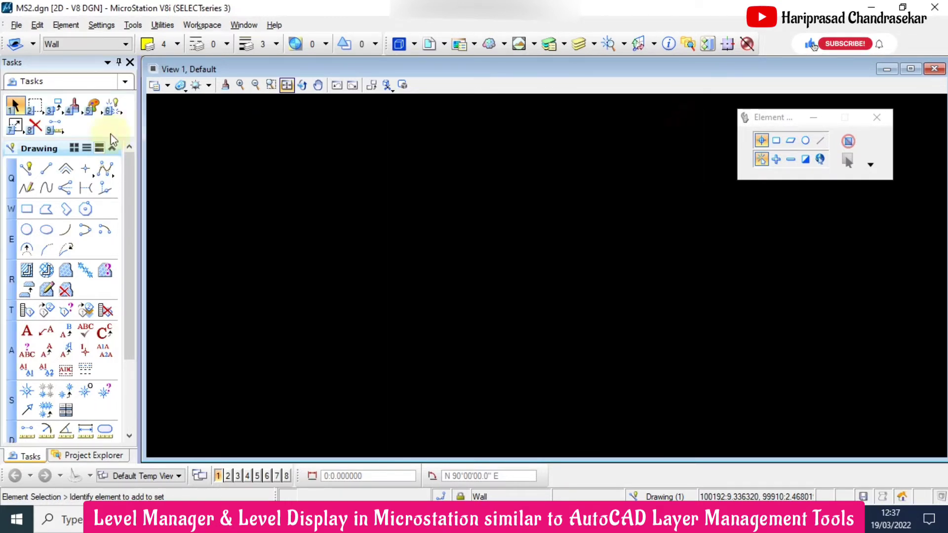
Draw a closed rectangle of four lines on the Wall level, about 36:9 wide, in the middle of the view.
{"action": "left_click", "coordinate": [46, 169]}
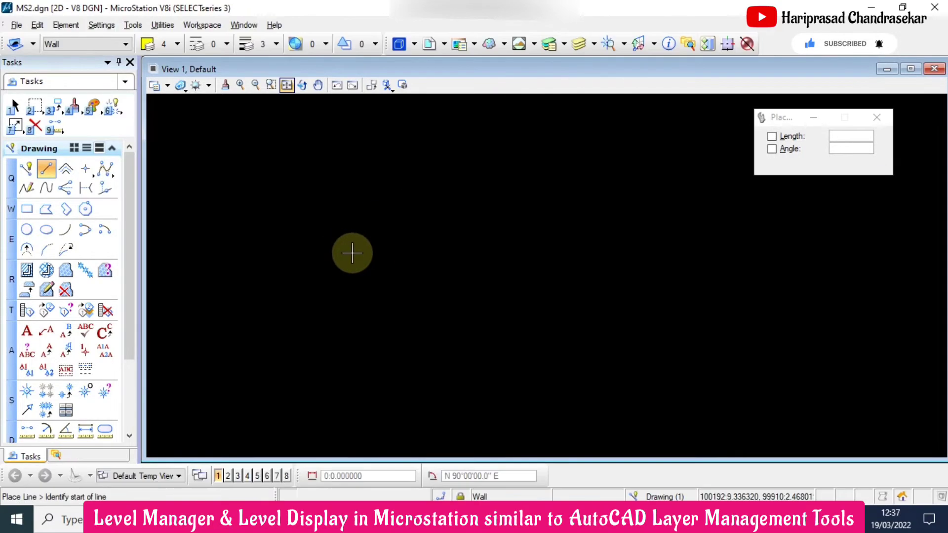
{"action": "left_click", "coordinate": [374, 251]}
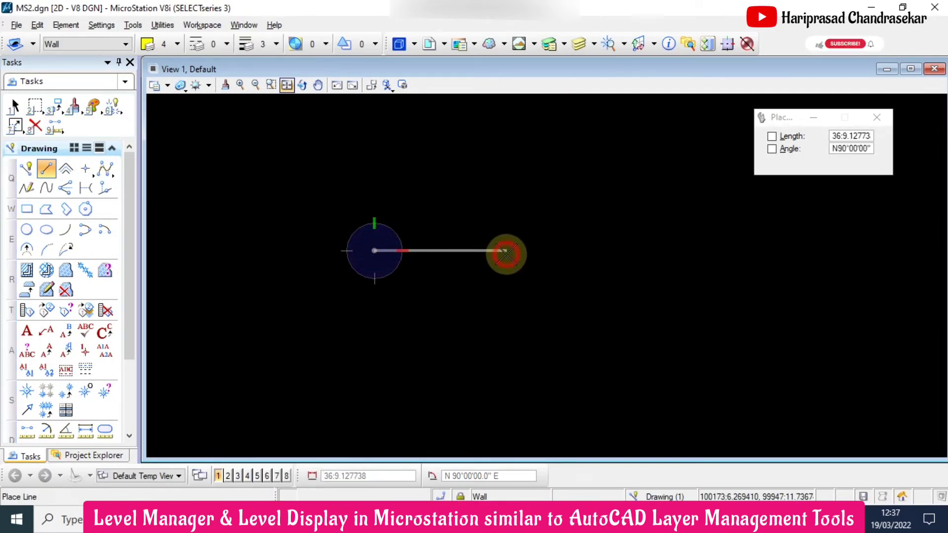
{"action": "left_click", "coordinate": [506, 250]}
{"action": "left_click", "coordinate": [506, 367]}
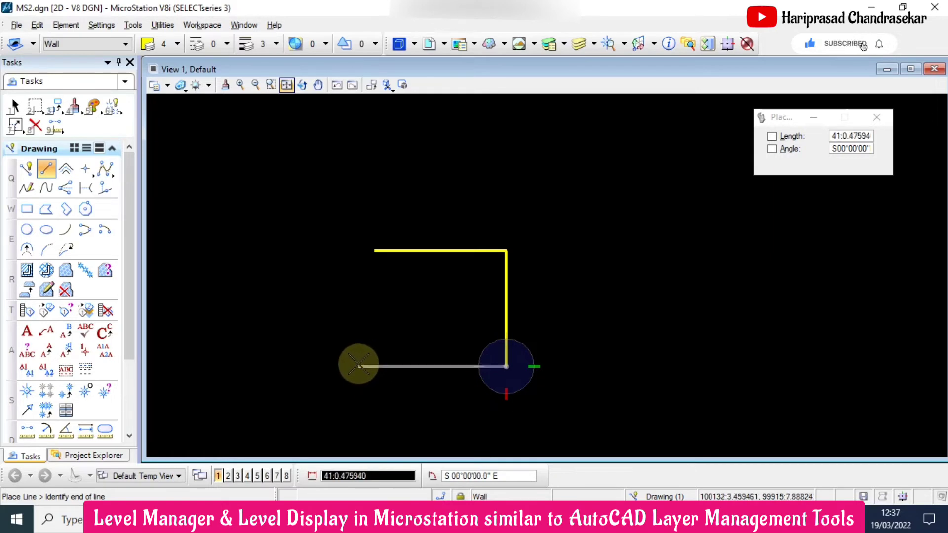
{"action": "key", "text": "Return"}
{"action": "left_click", "coordinate": [372, 250]}
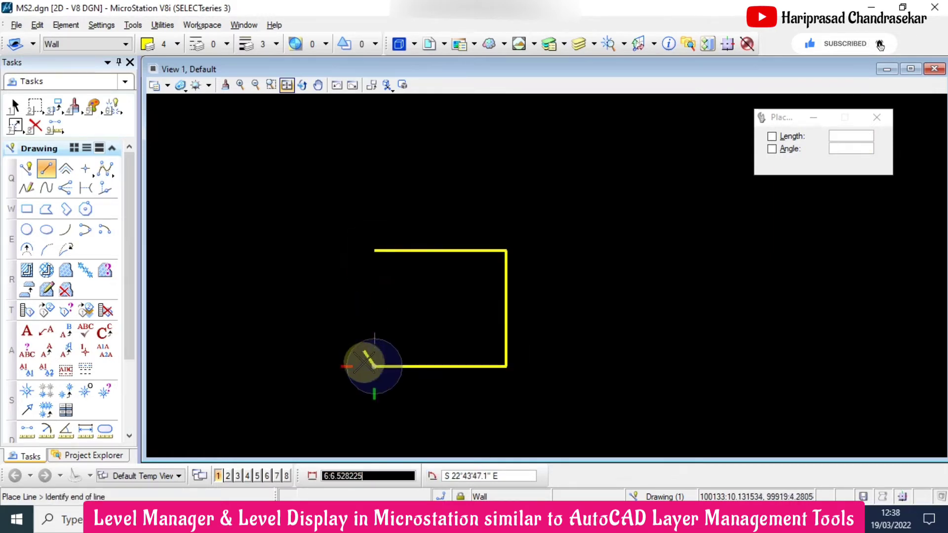
{"action": "left_click", "coordinate": [375, 251]}
{"action": "right_click", "coordinate": [415, 212]}
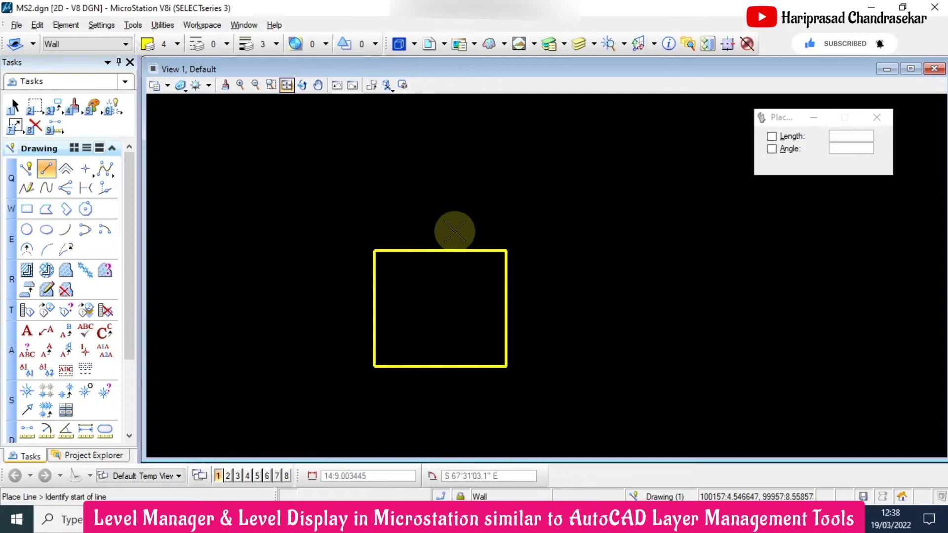
{"action": "scroll", "coordinate": [440, 349], "scroll_direction": "up", "scroll_amount": 5}
{"action": "scroll", "coordinate": [425, 296], "scroll_direction": "down", "scroll_amount": 3}
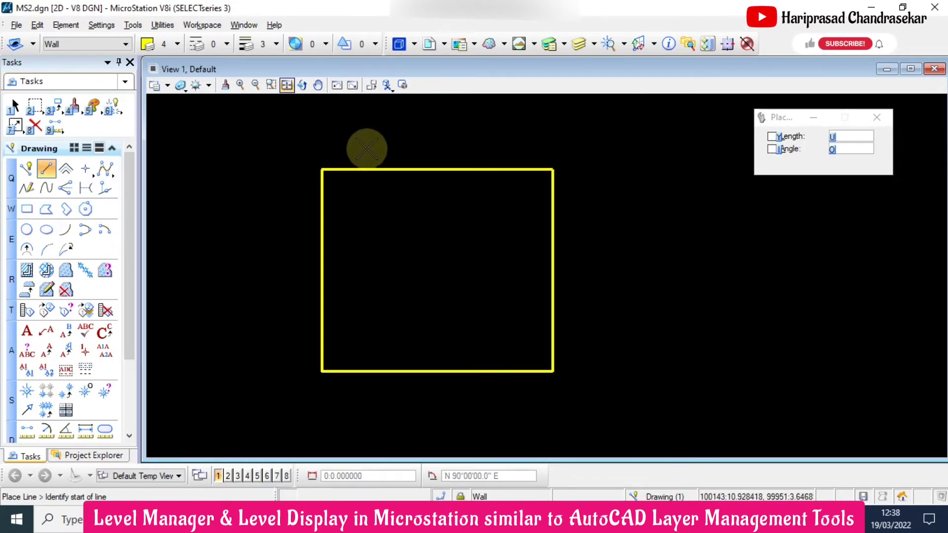
{"action": "key", "text": "Escape"}
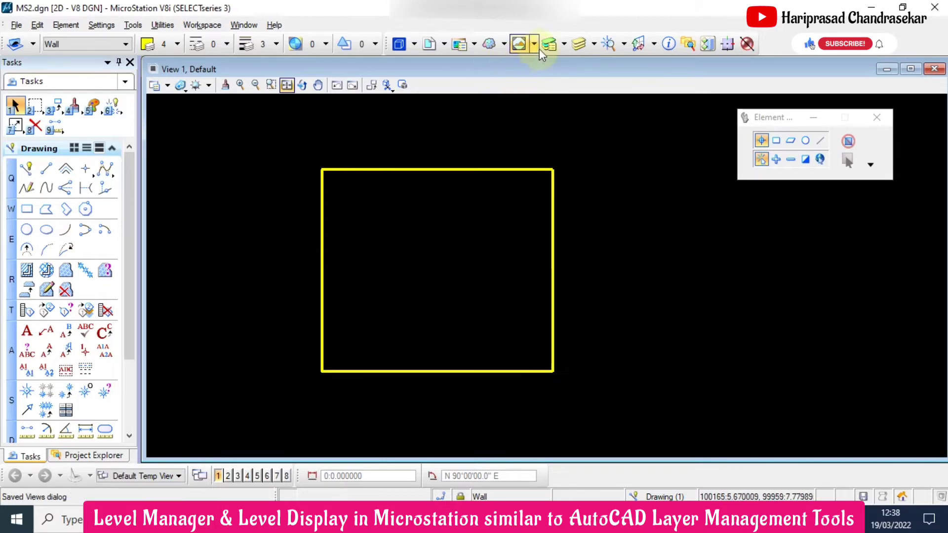
Reopen the Level Manager, make Window the active level and close the manager.
{"action": "left_click", "coordinate": [547, 45]}
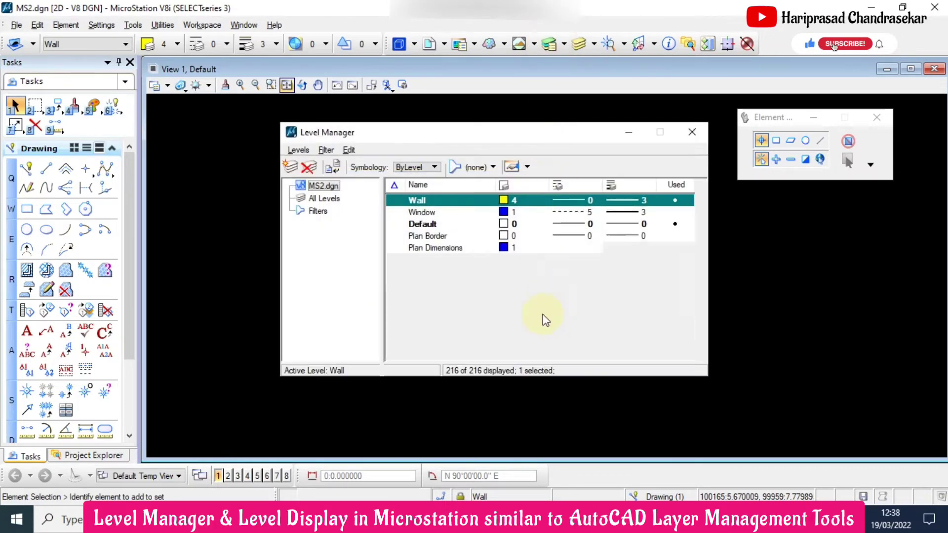
{"action": "double_click", "coordinate": [425, 213]}
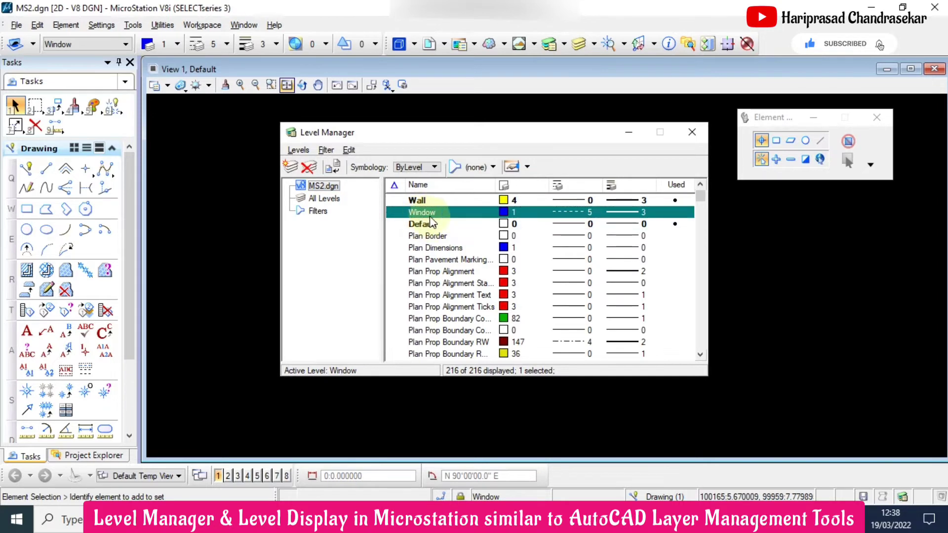
{"action": "left_click", "coordinate": [691, 133]}
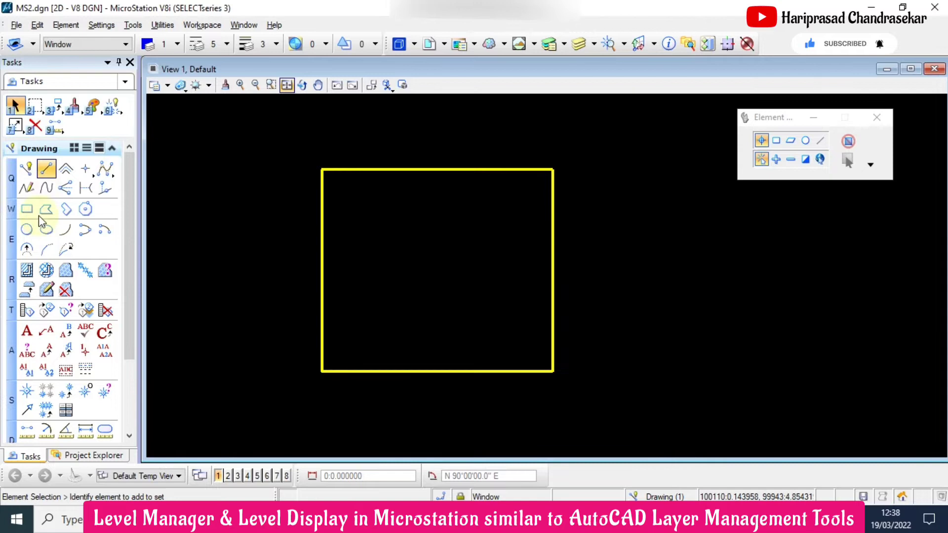
Draw three connected lines on the Window level, about 8:3 wide, outward from the rectangle's upper-left corner, down and back perpendicular to its left side.
{"action": "left_click", "coordinate": [46, 169]}
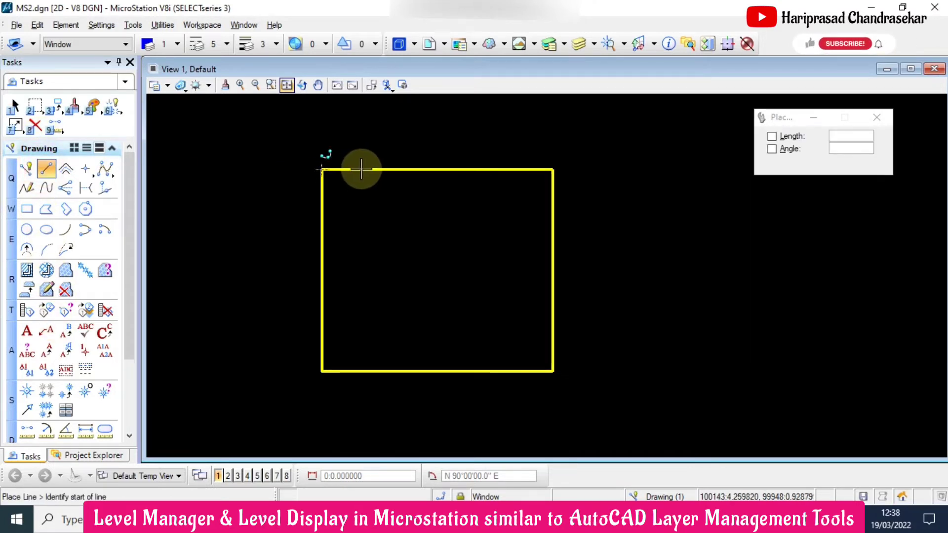
{"action": "left_click", "coordinate": [321, 170]}
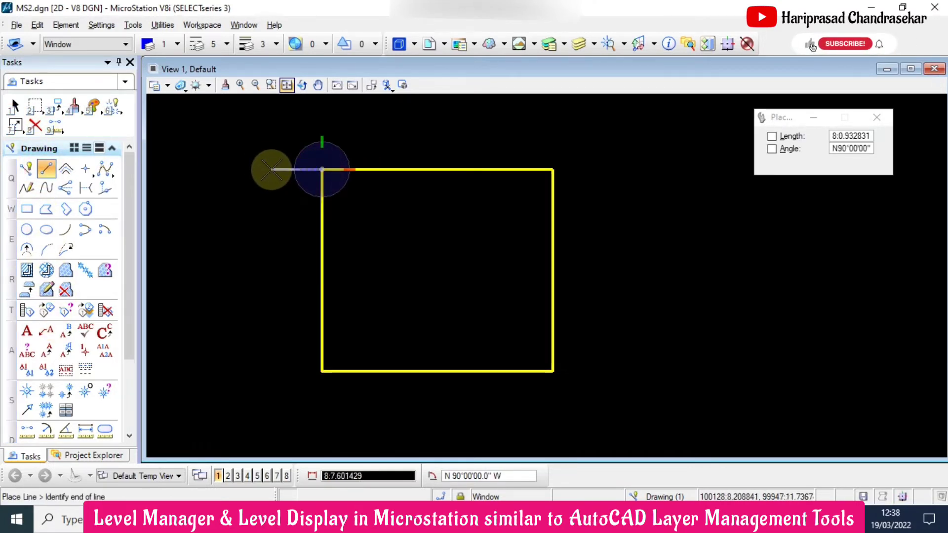
{"action": "left_click", "coordinate": [270, 169]}
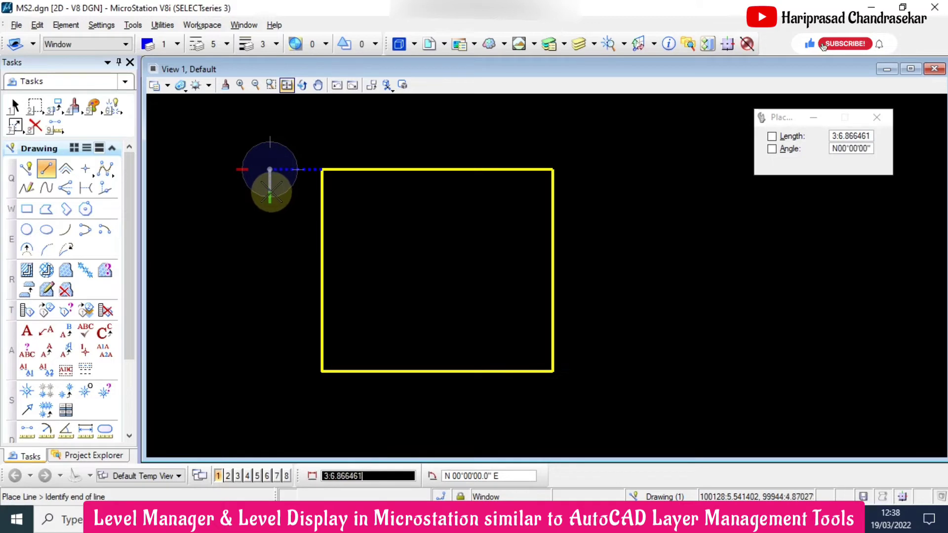
{"action": "left_click", "coordinate": [271, 222]}
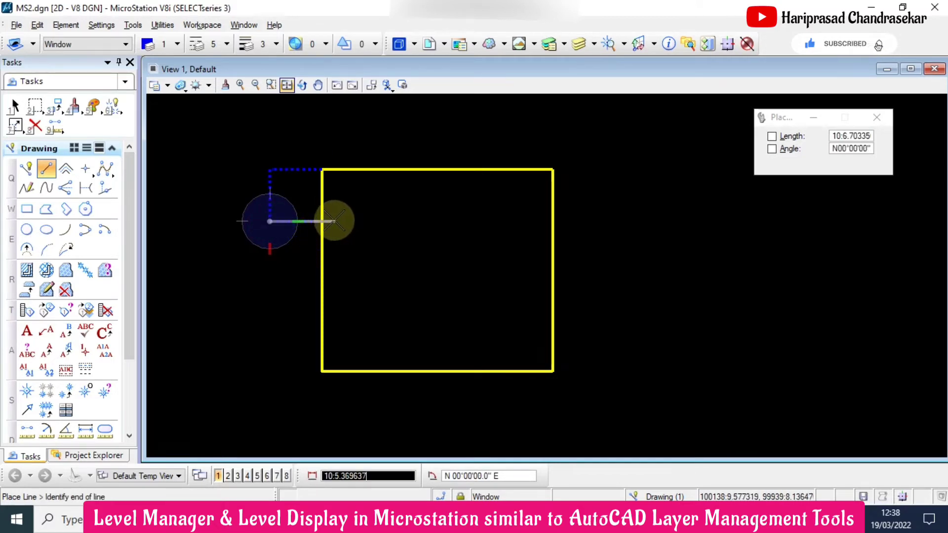
{"action": "right_click", "coordinate": [447, 445], "text": "shift"}
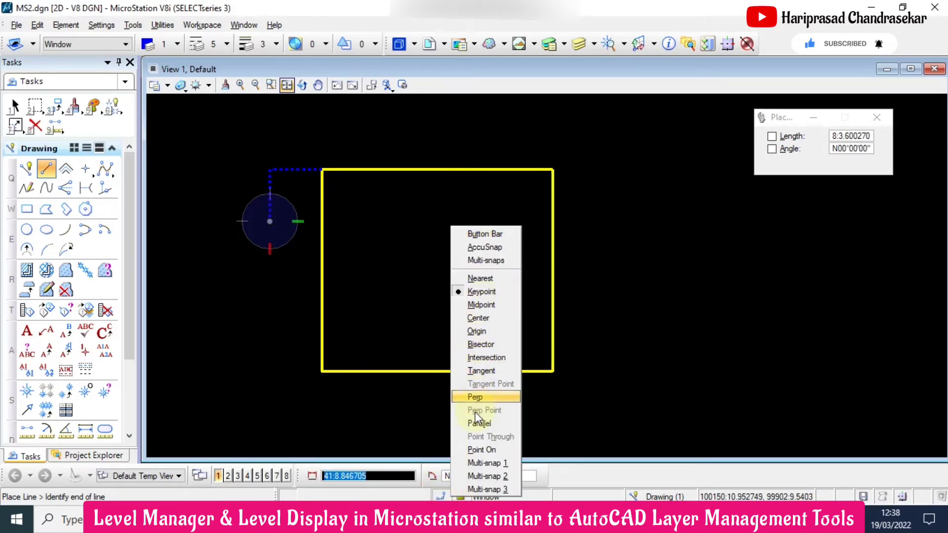
{"action": "left_click", "coordinate": [476, 399]}
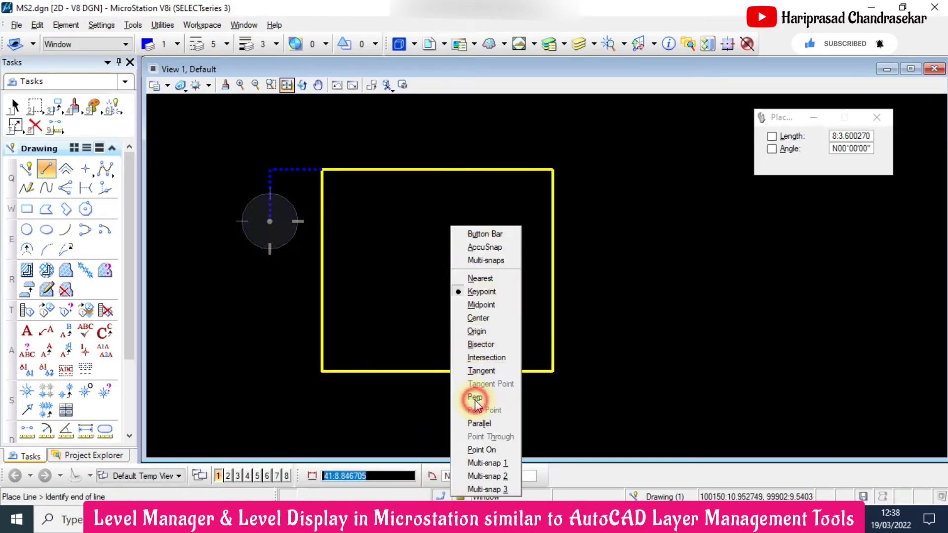
{"action": "left_click", "coordinate": [323, 218]}
{"action": "right_click", "coordinate": [356, 209]}
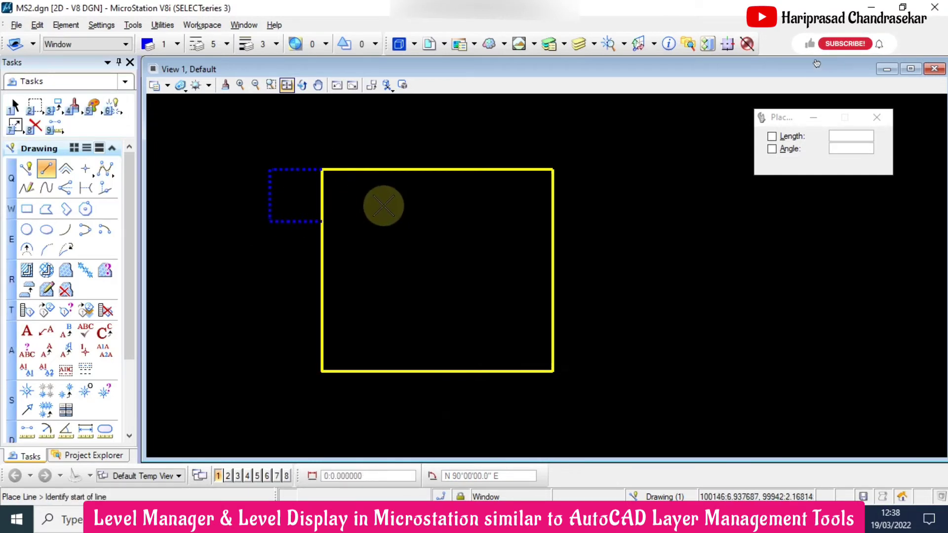
{"action": "key", "text": "Escape"}
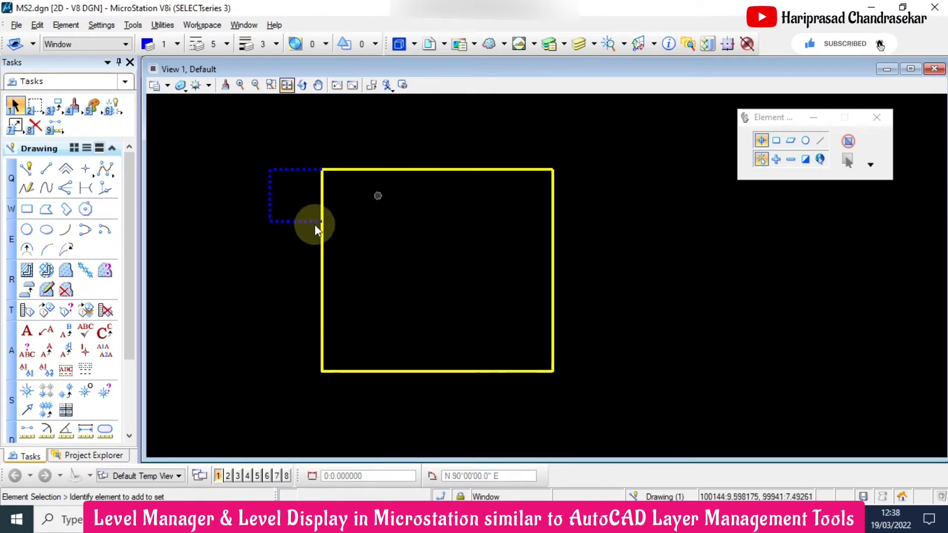
Look at the levels in the Level Manager, then switch the Wall level off and back on twice in Level Display for View 1.
{"action": "left_click", "coordinate": [548, 45]}
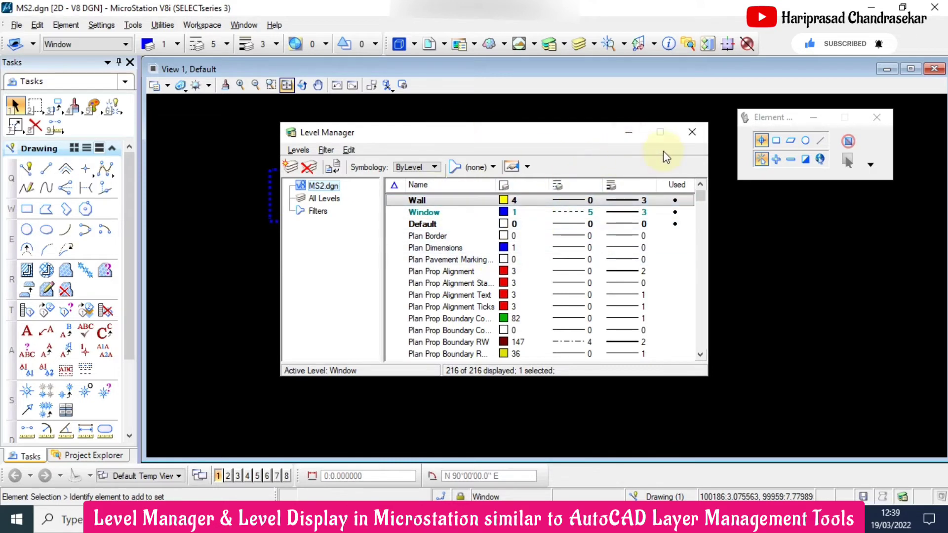
{"action": "left_click", "coordinate": [698, 138]}
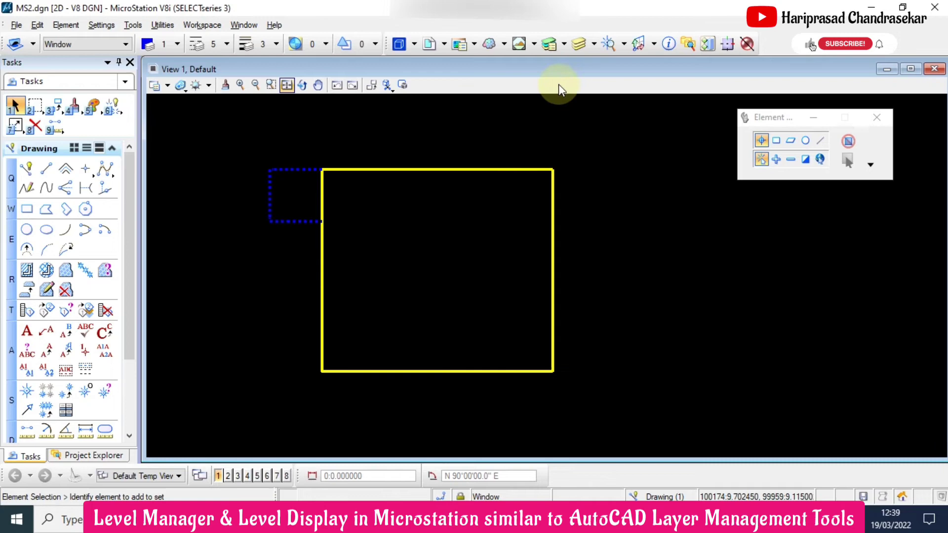
{"action": "left_click", "coordinate": [584, 43]}
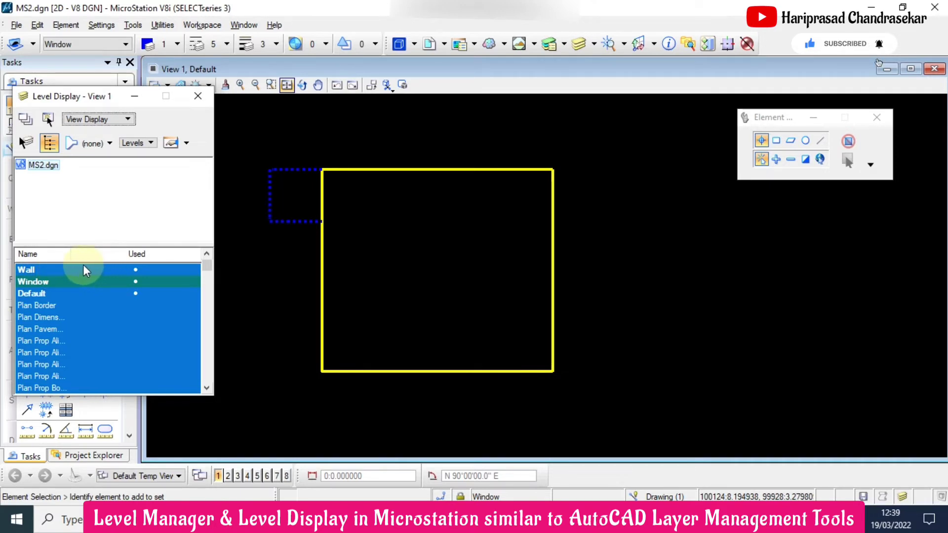
{"action": "left_click", "coordinate": [74, 270]}
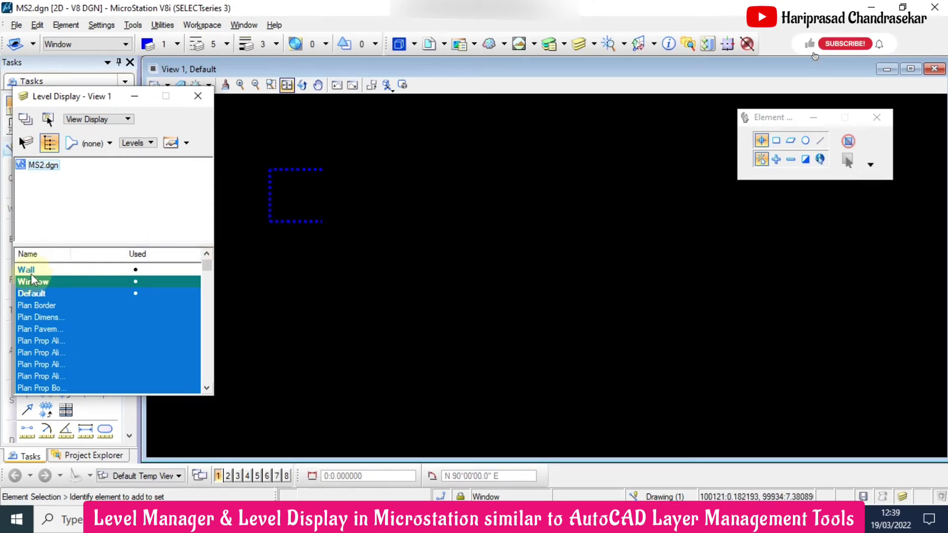
{"action": "mouse_move", "coordinate": [72, 96]}
{"action": "left_mouse_down"}
{"action": "mouse_move", "coordinate": [578, 157]}
{"action": "mouse_move", "coordinate": [584, 122]}
{"action": "left_mouse_up"}
{"action": "left_click", "coordinate": [570, 293]}
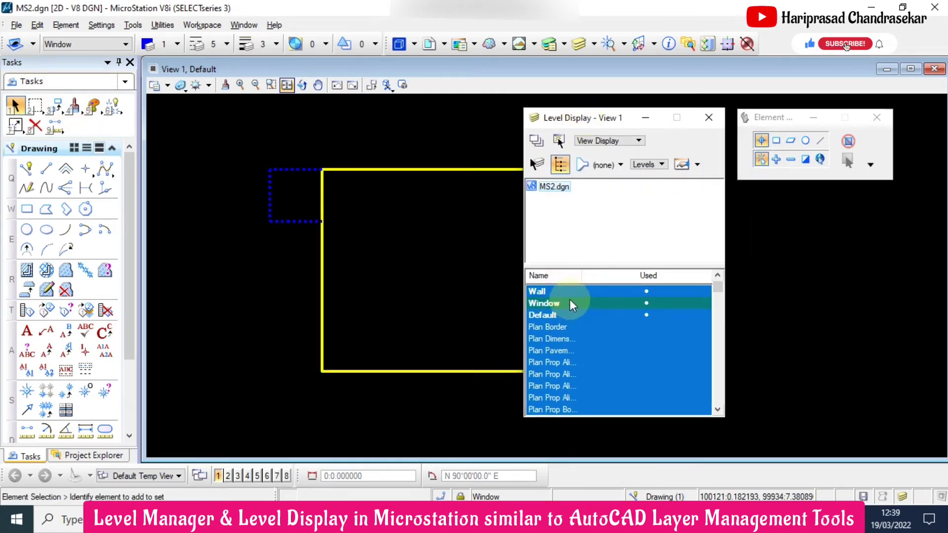
{"action": "left_click", "coordinate": [570, 294]}
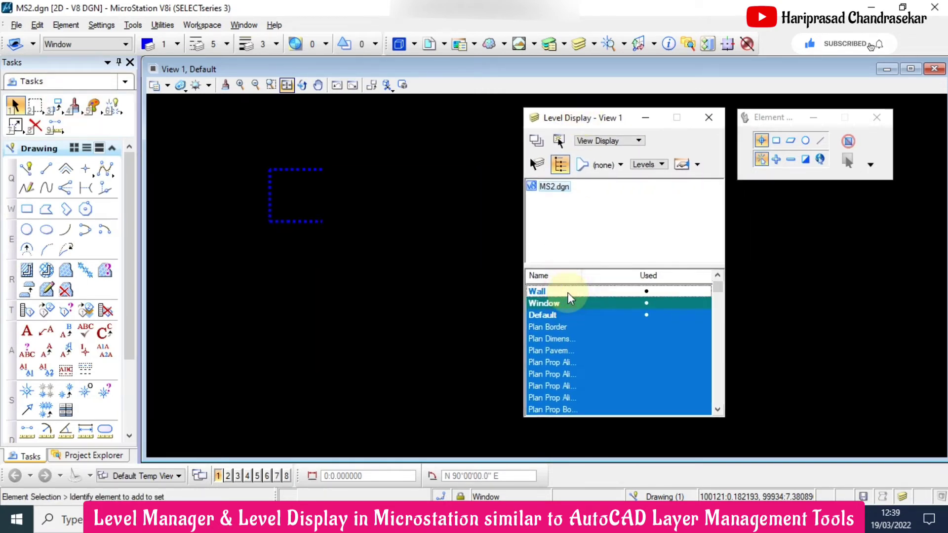
{"action": "left_click", "coordinate": [569, 292]}
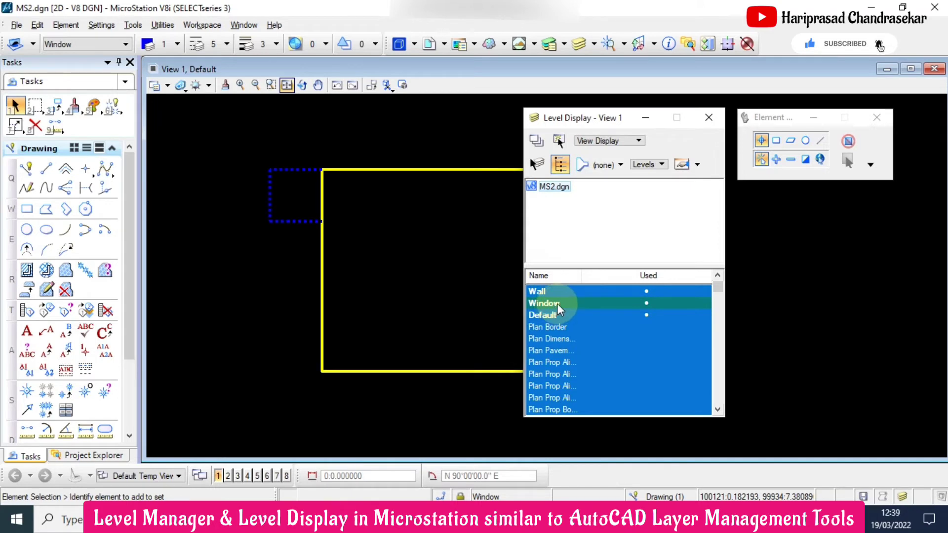
Try to switch off the active Window level in Level Display, and close the dialog.
{"action": "left_click", "coordinate": [558, 305]}
{"action": "left_click", "coordinate": [569, 305]}
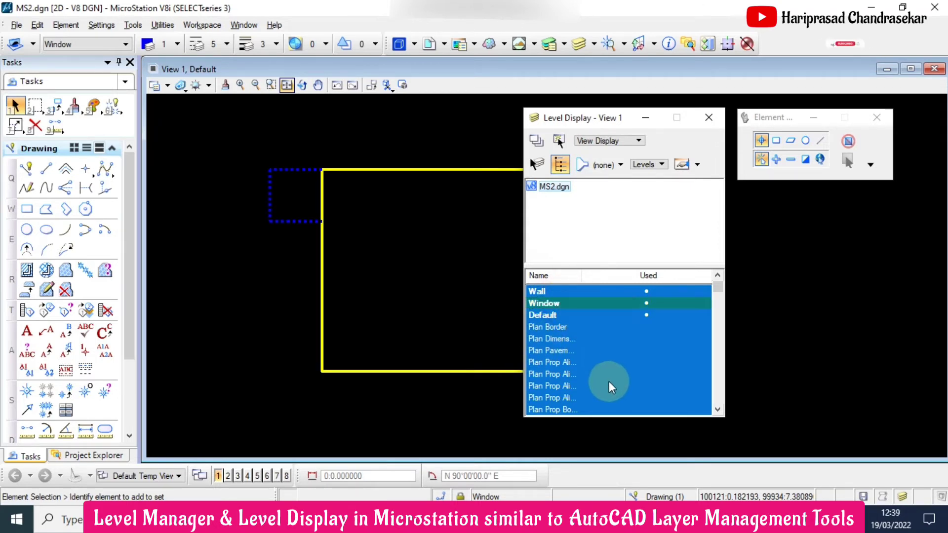
{"action": "left_click", "coordinate": [660, 303]}
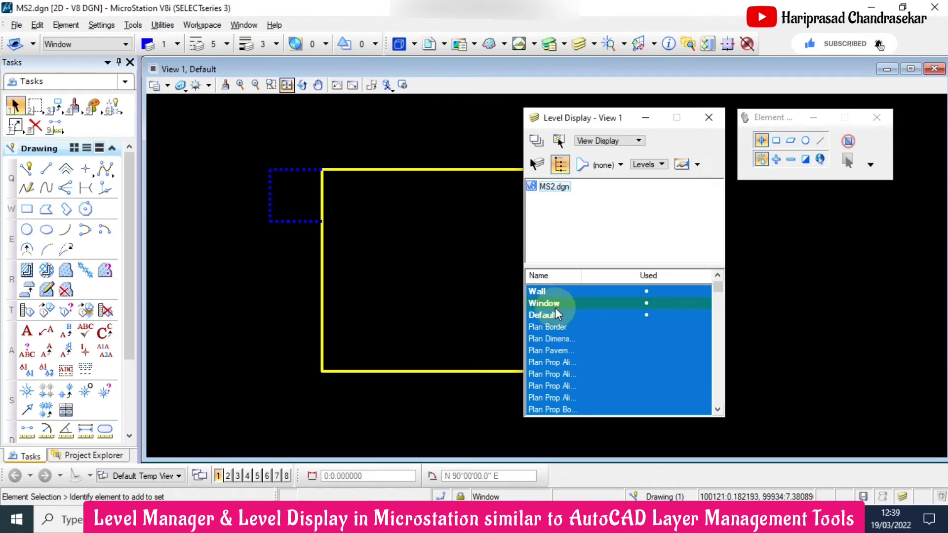
{"action": "left_click", "coordinate": [709, 117]}
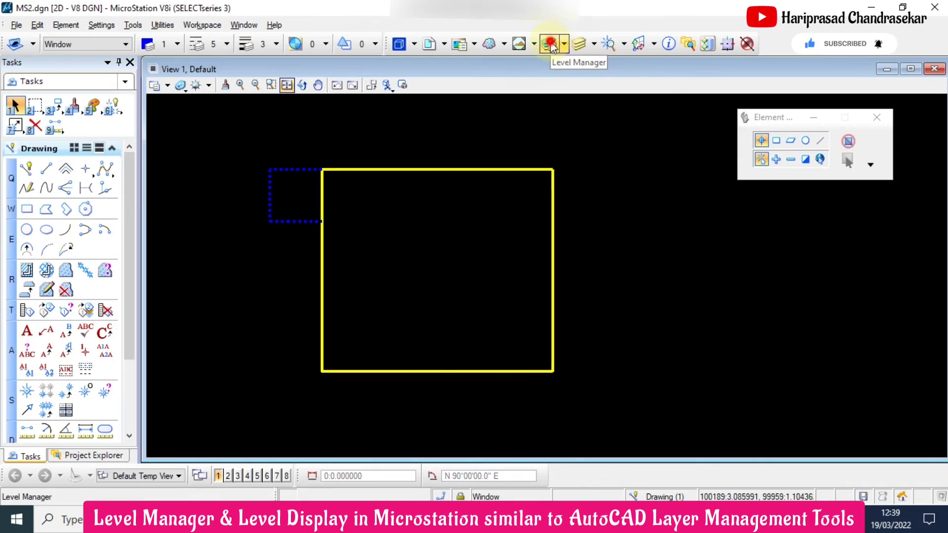
Reopen the Level Manager, make Default the active level and close the manager.
{"action": "left_click", "coordinate": [549, 45]}
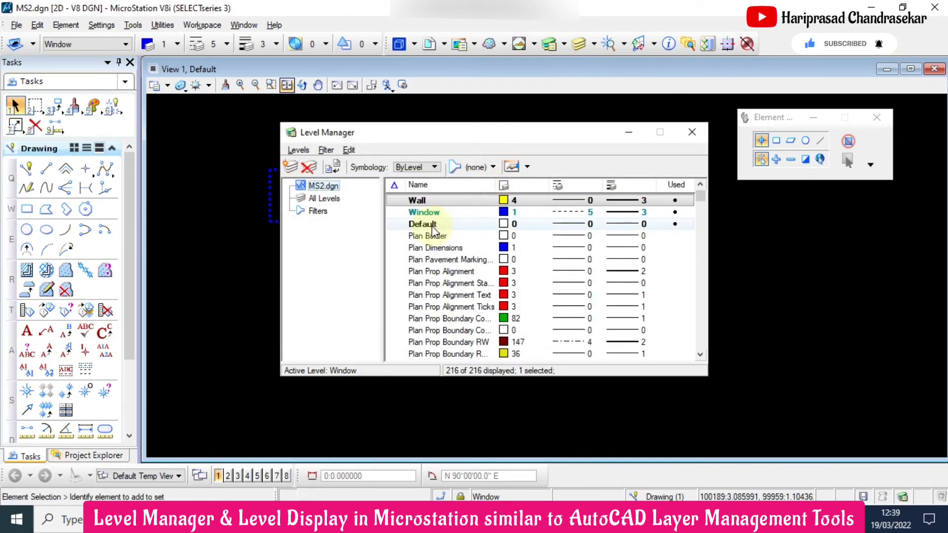
{"action": "double_click", "coordinate": [431, 228]}
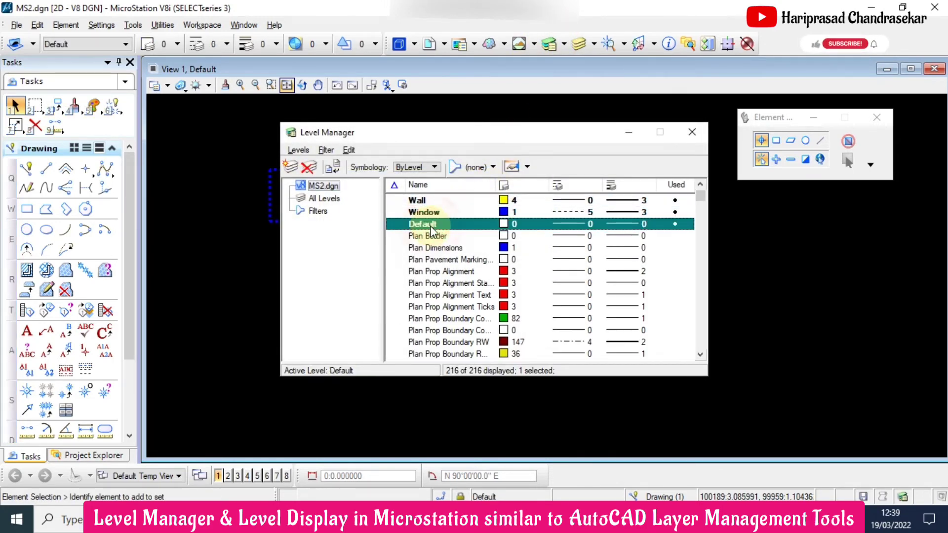
{"action": "left_click", "coordinate": [694, 133]}
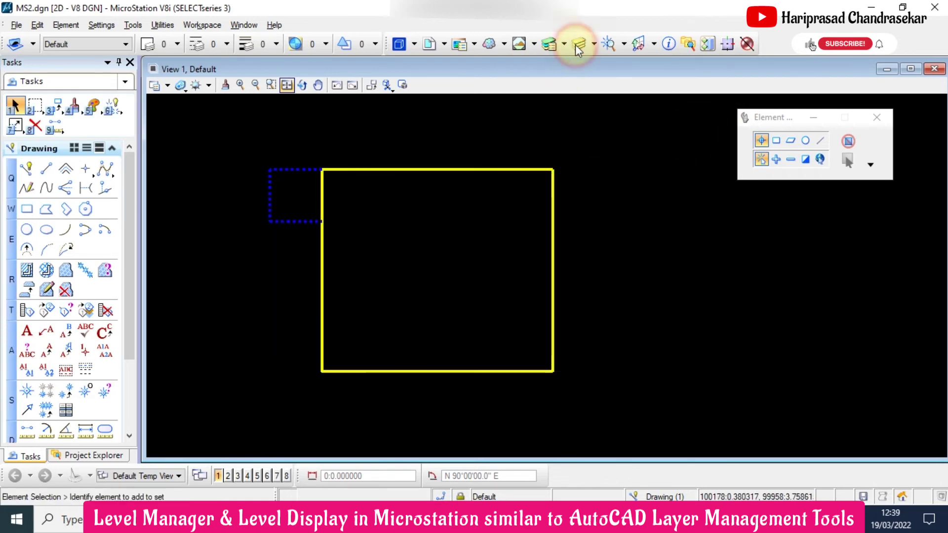
Reopen Level Display, switch the Window level off and back on, and close the dialog.
{"action": "left_click", "coordinate": [577, 45]}
{"action": "left_click", "coordinate": [555, 314]}
{"action": "left_click", "coordinate": [555, 303]}
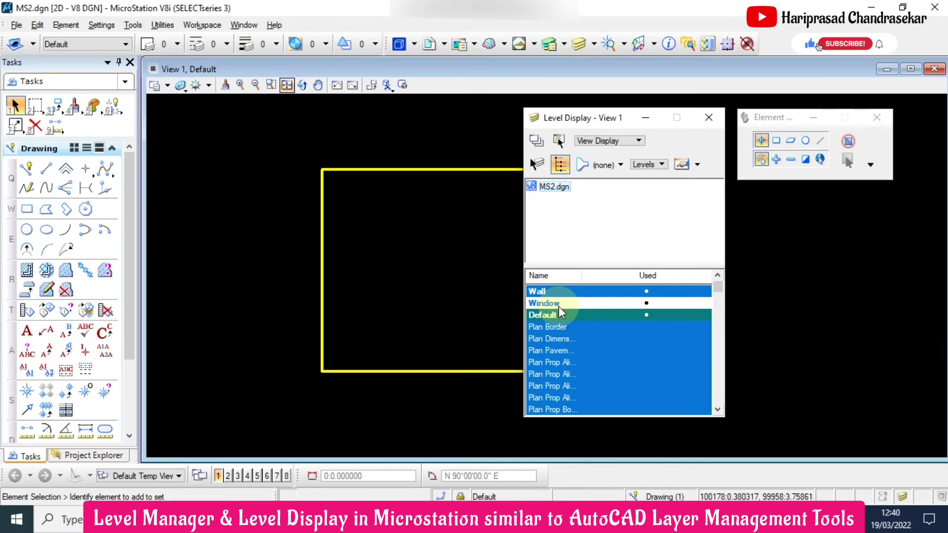
{"action": "left_click", "coordinate": [558, 303]}
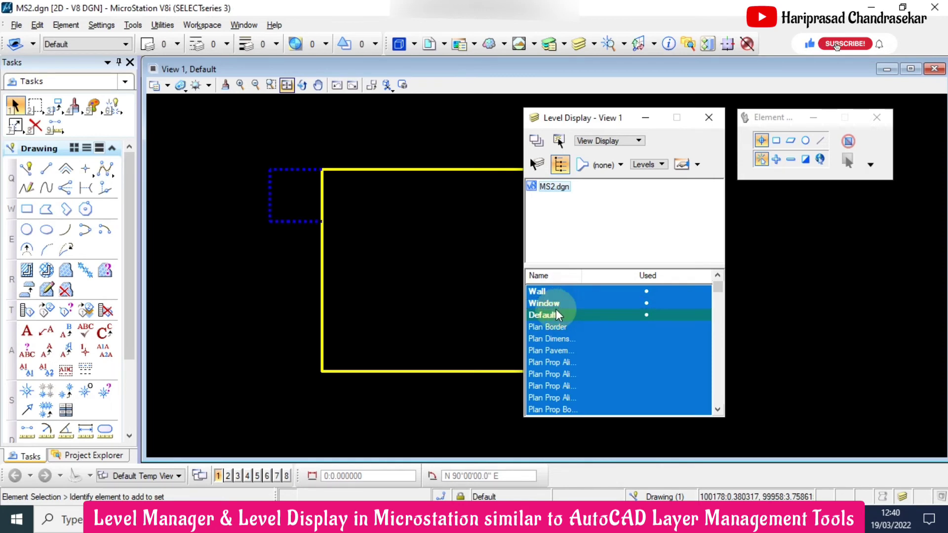
{"action": "left_click", "coordinate": [711, 111]}
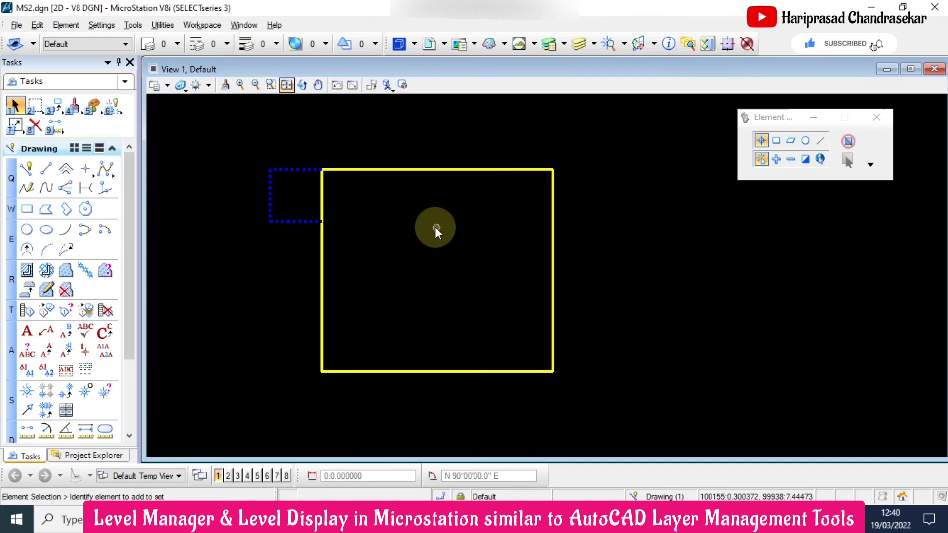